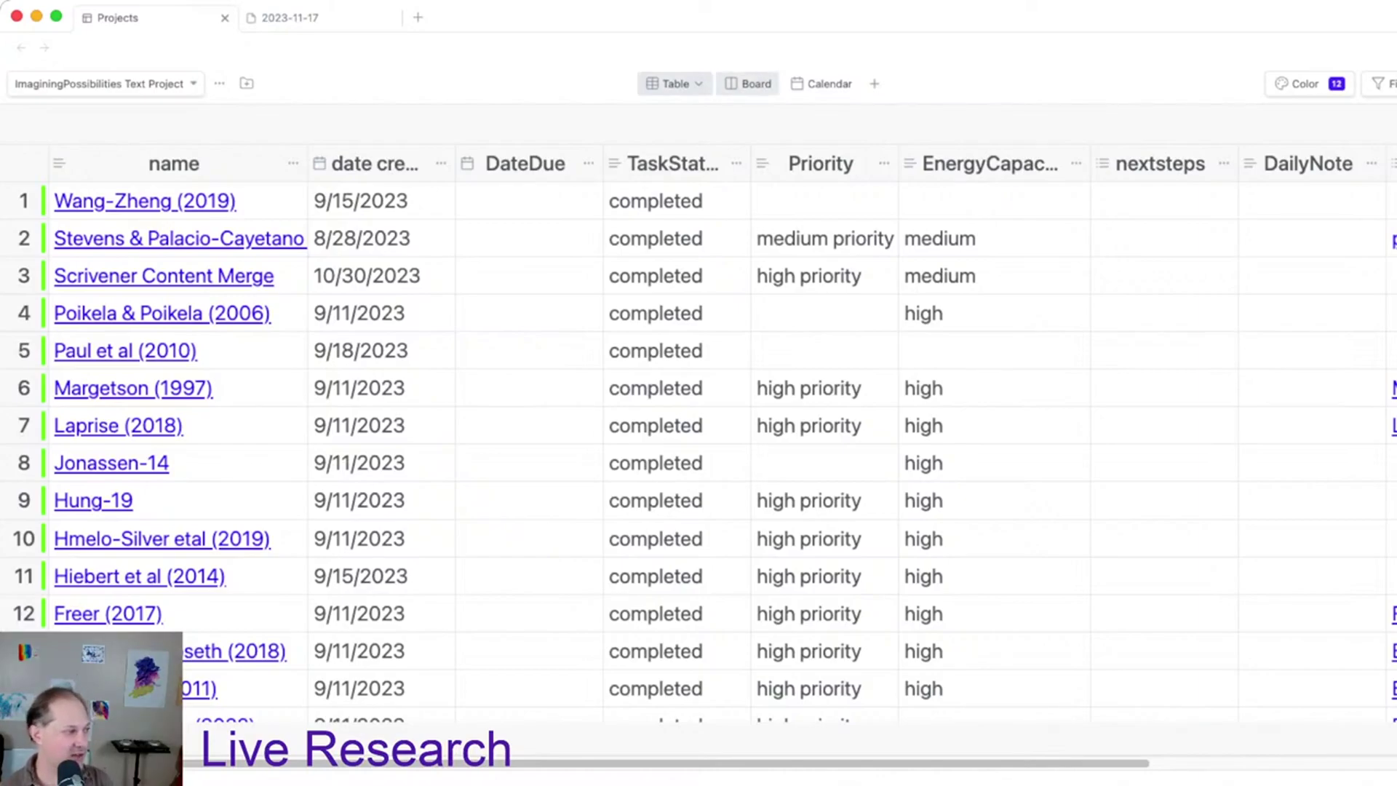
# Step: Try the Board view by status, then return to the Table view with Priority and EnergyCapacity columns
pyautogui.click(749, 85)
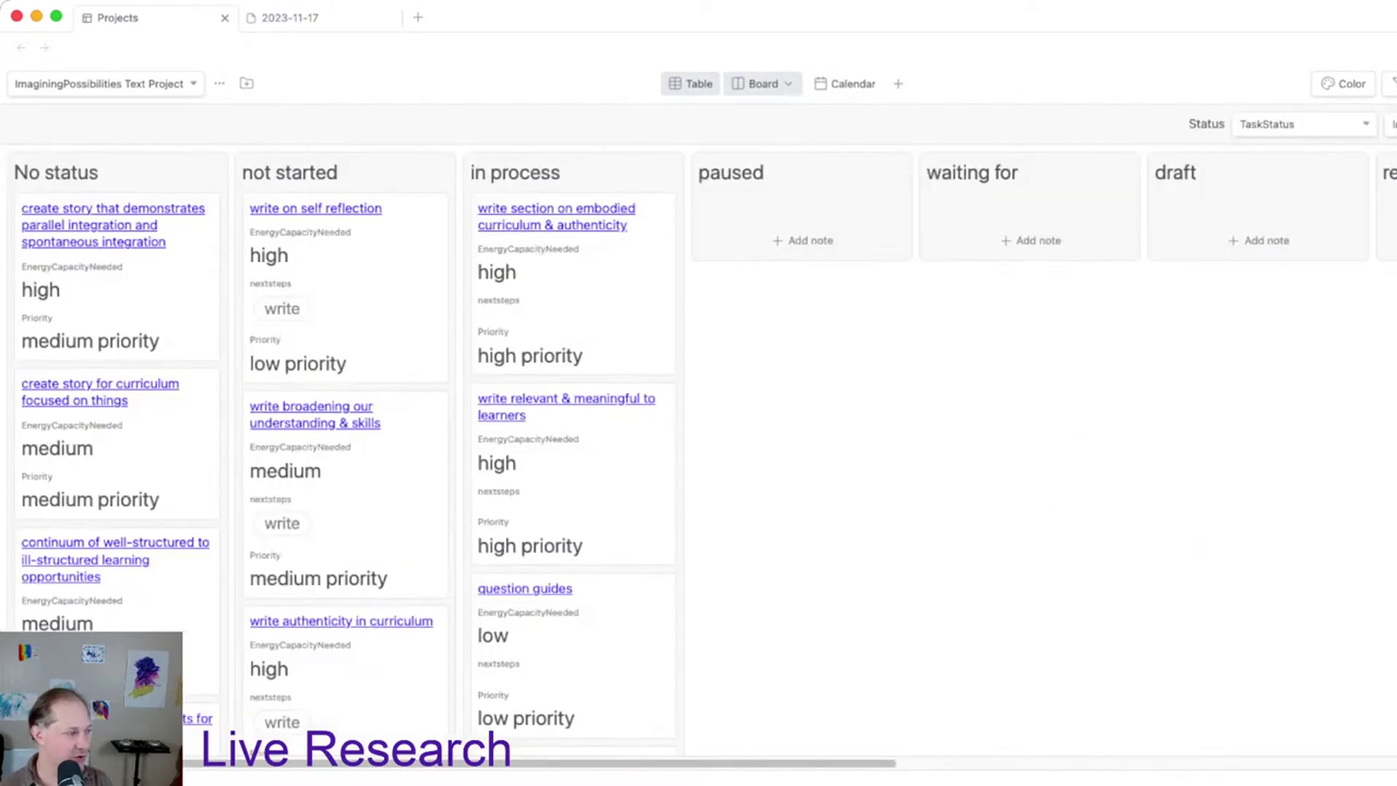
pyautogui.click(691, 83)
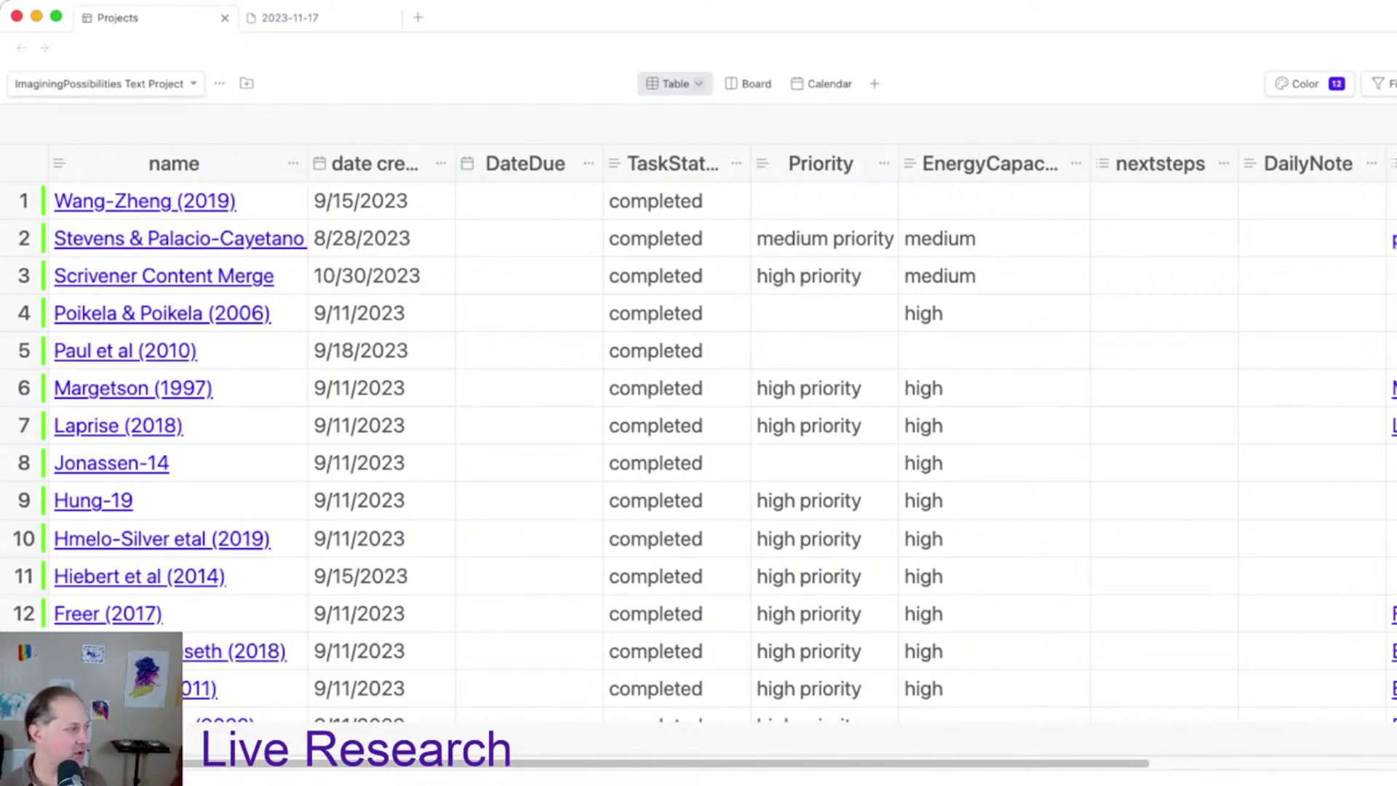
pyautogui.click(289, 17)
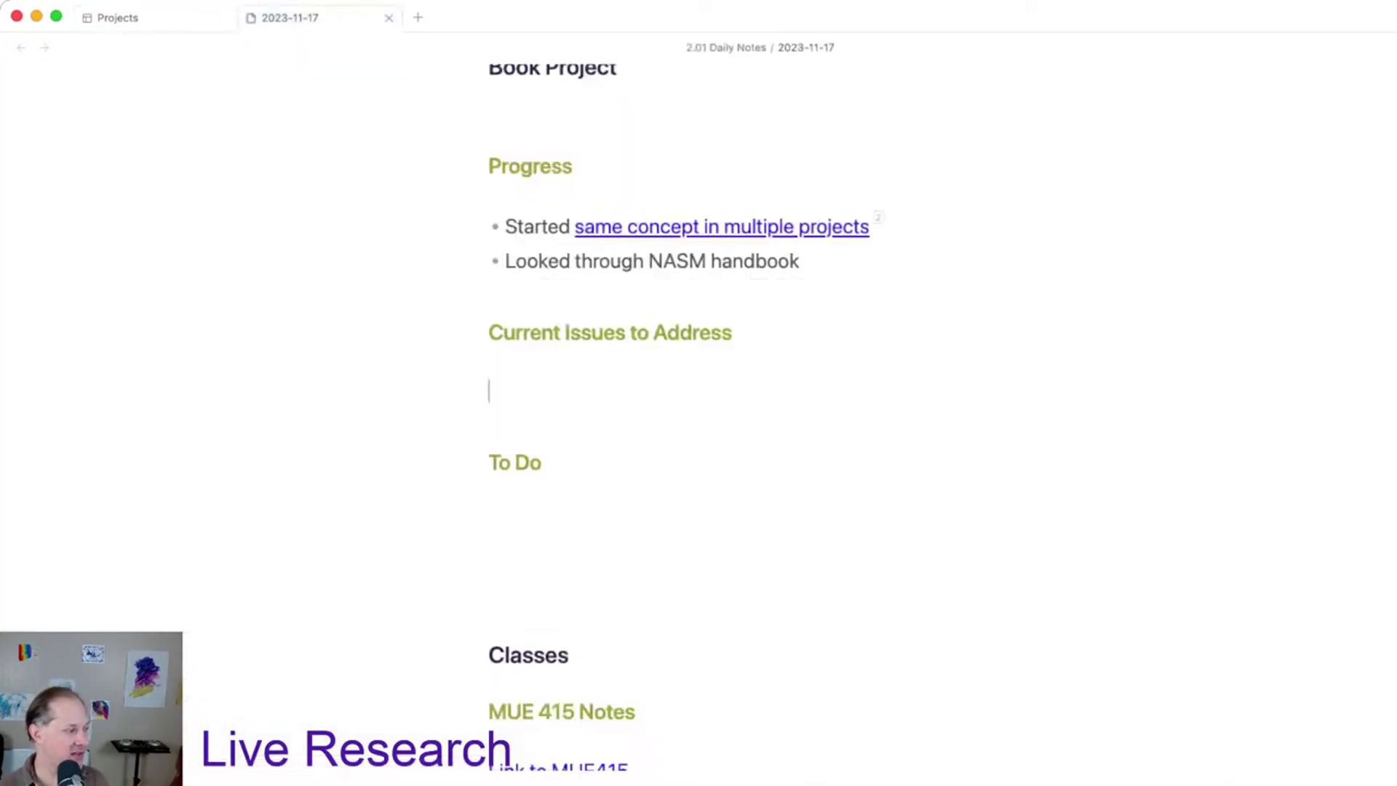
pyautogui.press('Up')
pyautogui.press('Up')
pyautogui.press('Up')
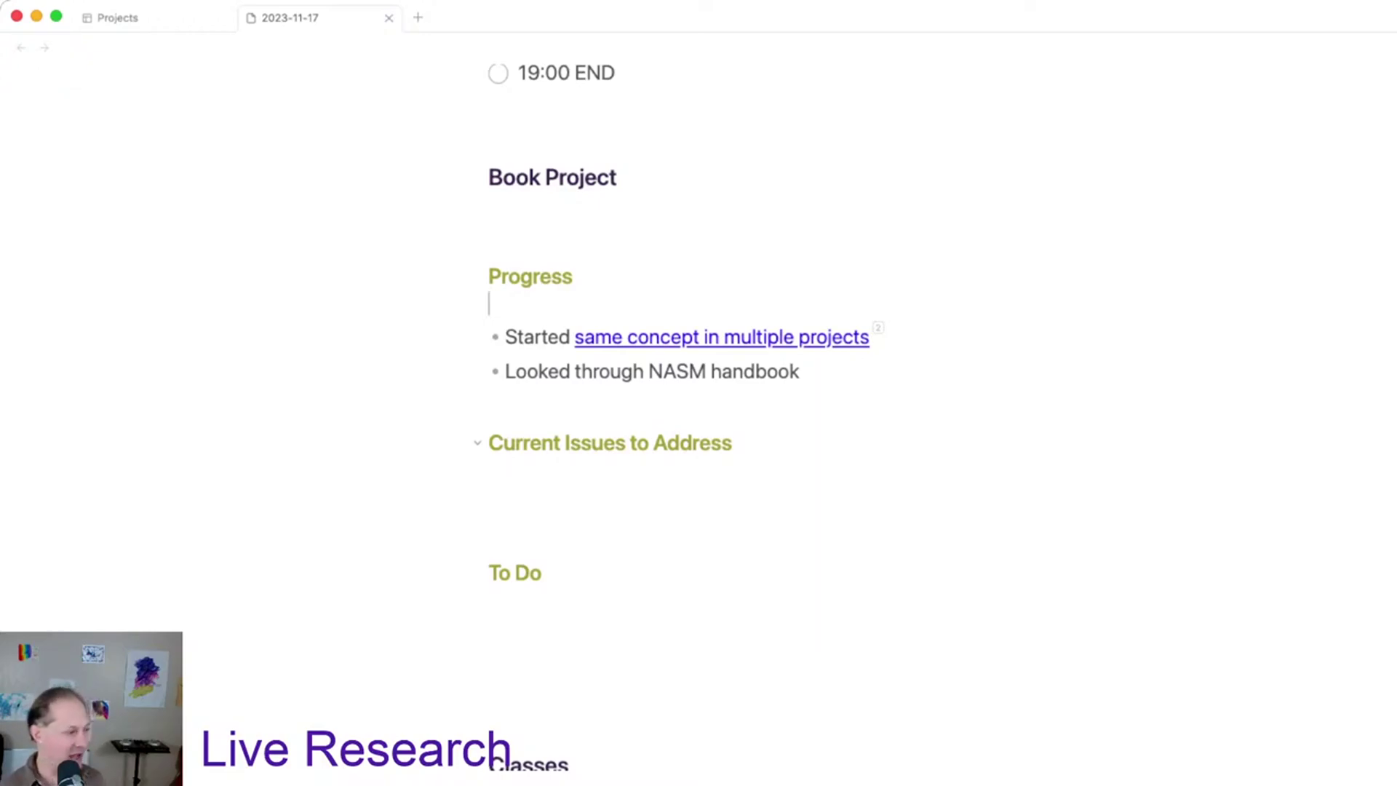
pyautogui.press('Down')
pyautogui.press('Down')
pyautogui.press('Down')
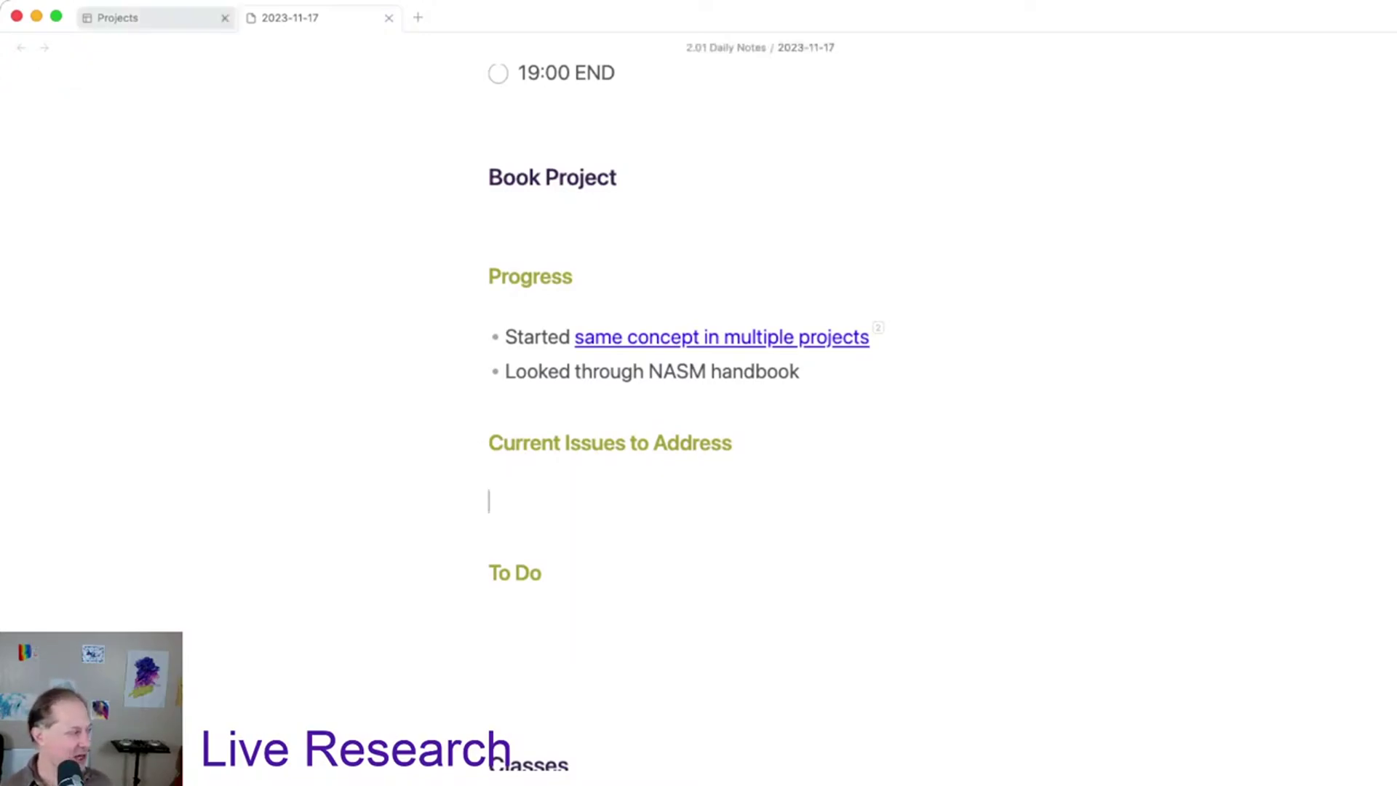
pyautogui.click(153, 18)
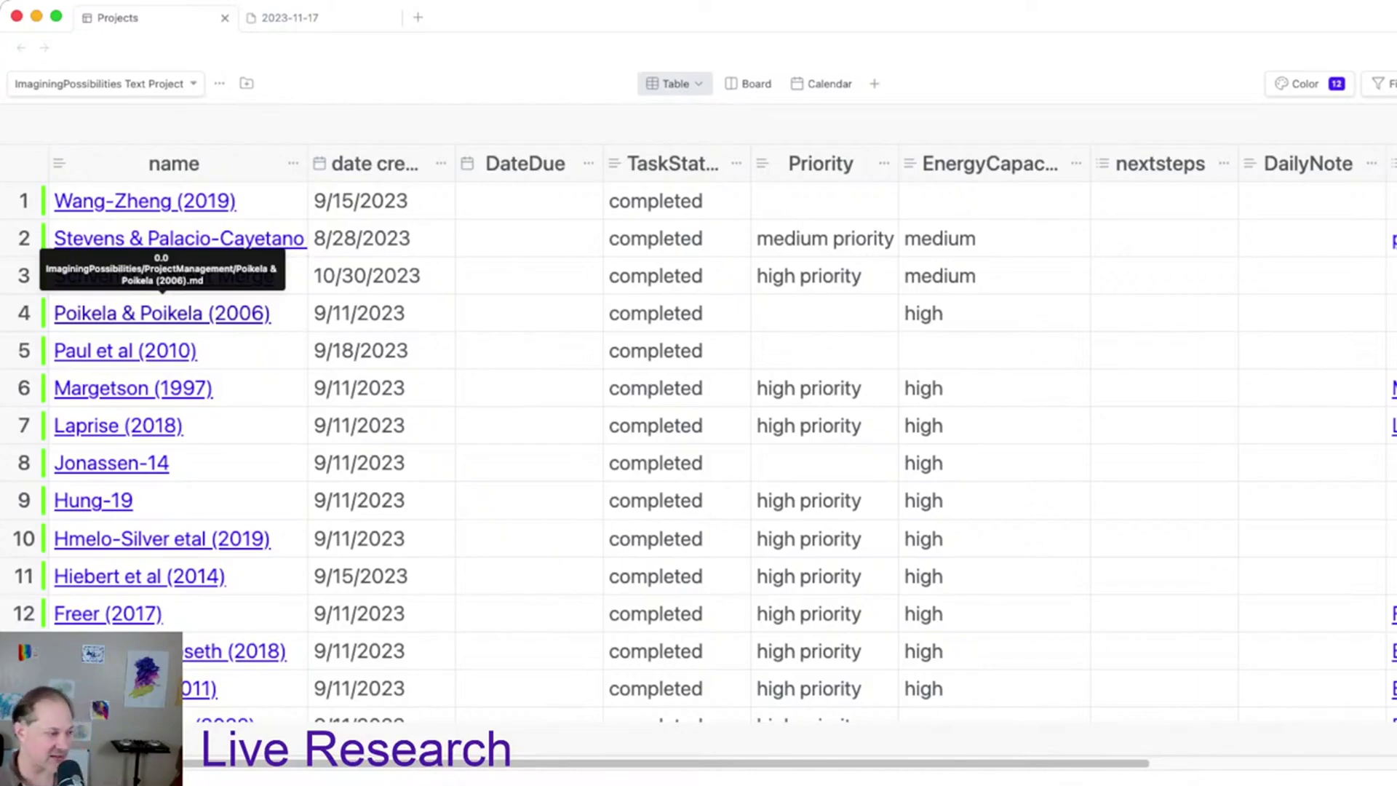
# Step: Scroll down the project table to the in-process and not-started task rows
pyautogui.scroll(-1, 699, 451)
pyautogui.scroll(-1, 699, 451)
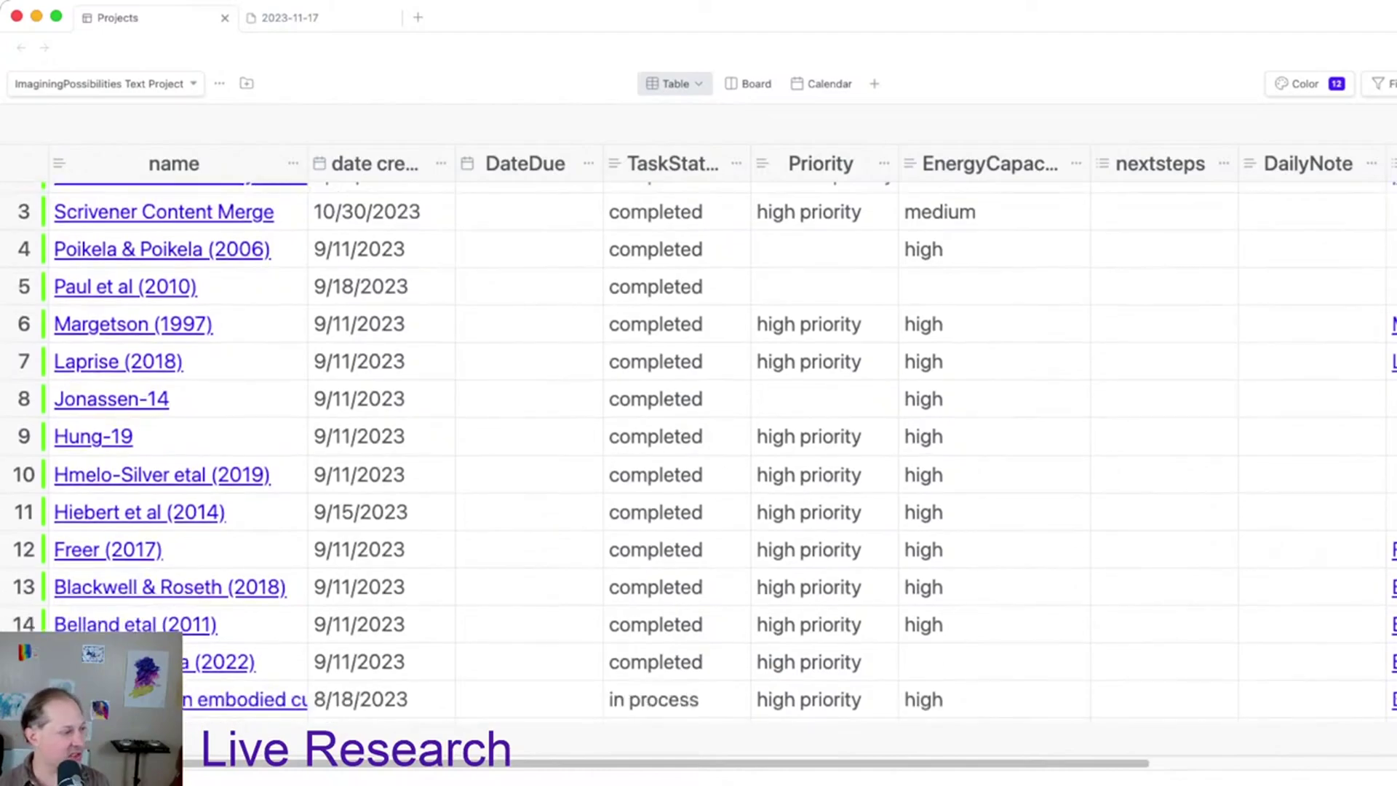
pyautogui.scroll(-4, 698, 451)
pyautogui.scroll(-4, 699, 451)
pyautogui.scroll(-4, 699, 451)
pyautogui.scroll(-1, 698, 452)
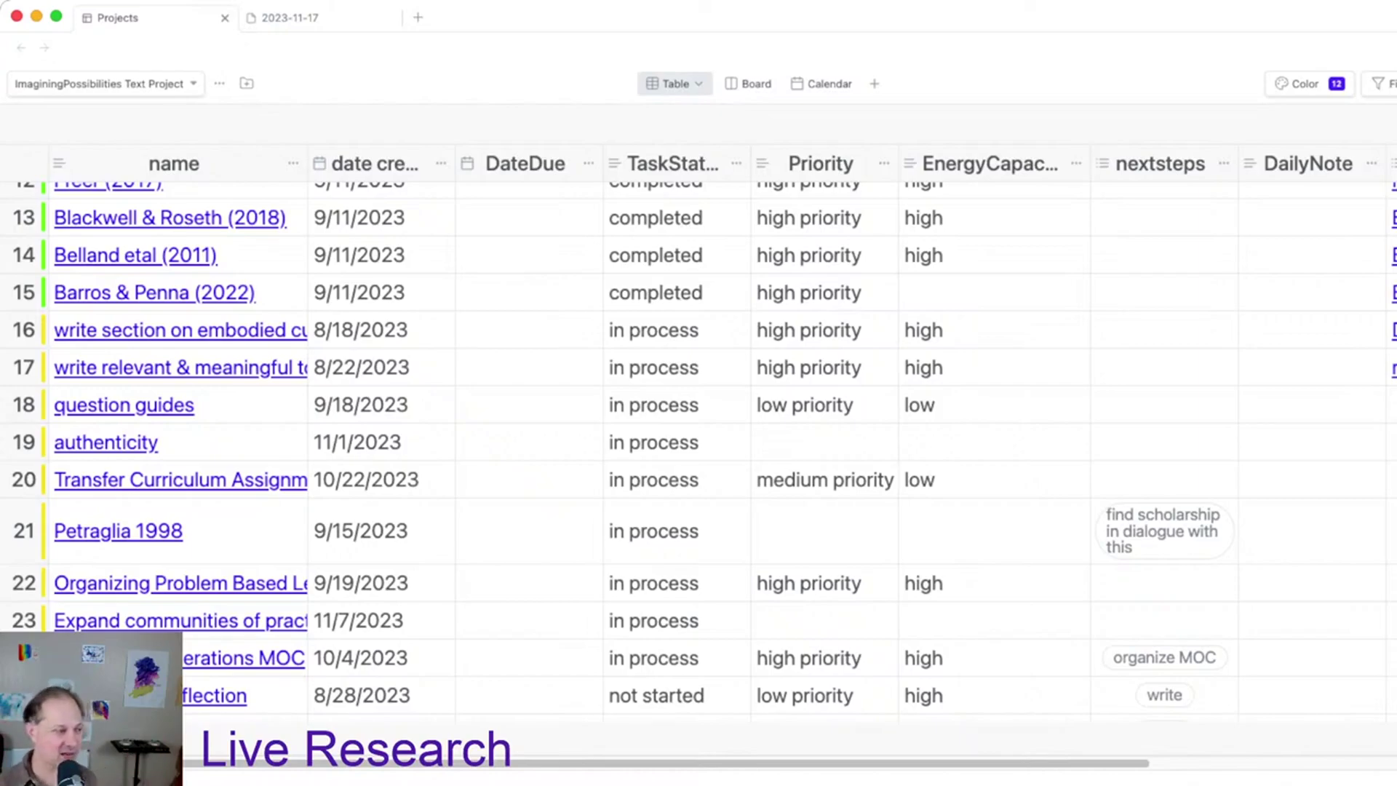
pyautogui.scroll(-2, 703, 450)
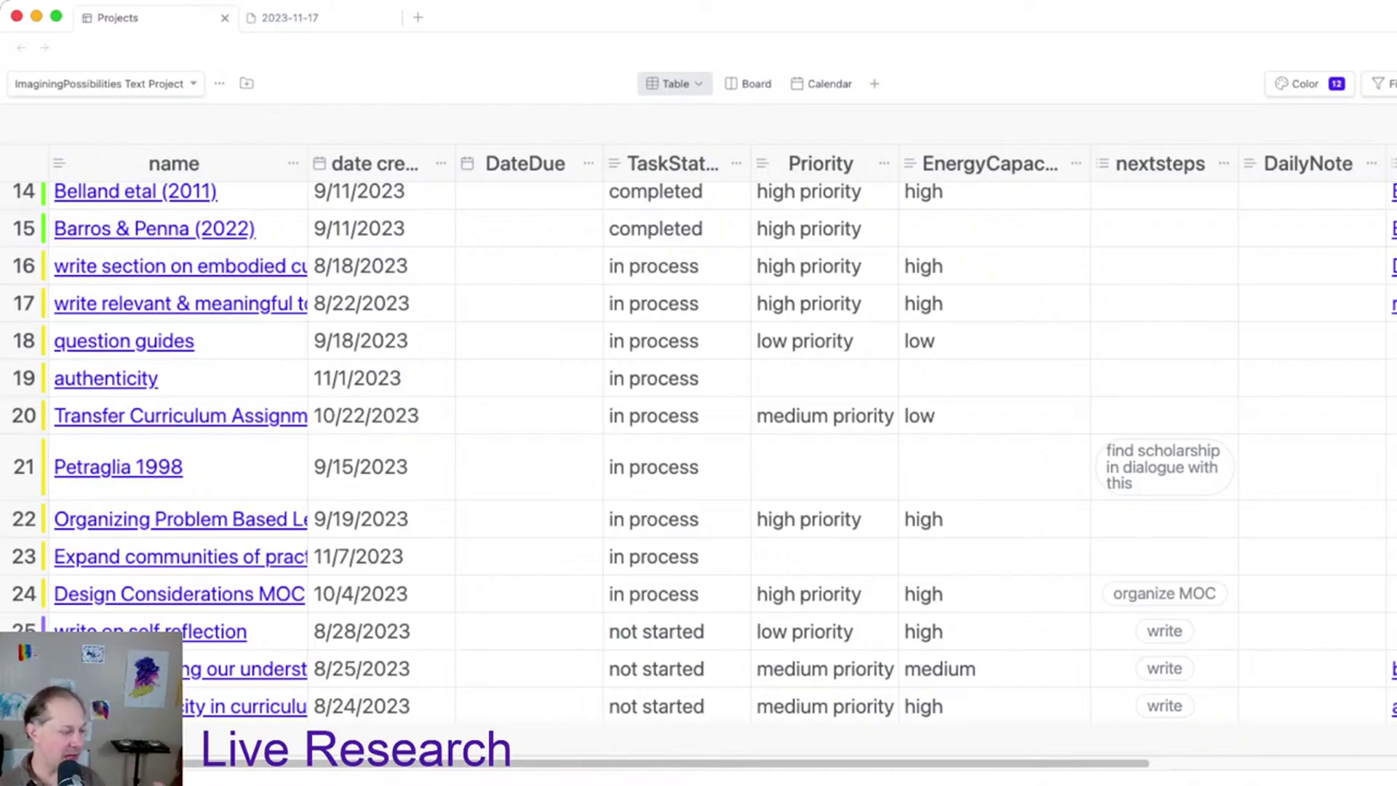
pyautogui.scroll(-1, 700, 451)
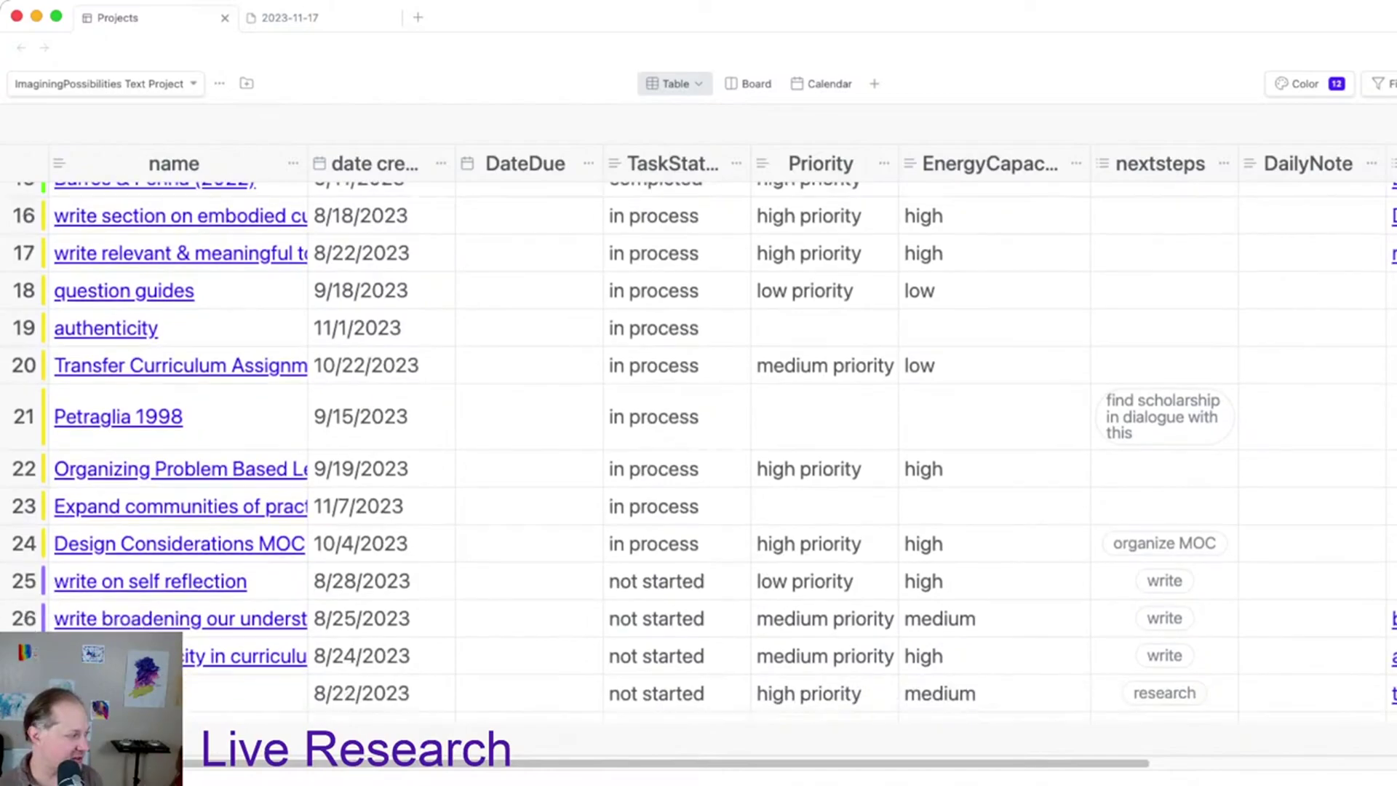
pyautogui.scroll(-1, 699, 452)
pyautogui.scroll(-1, 698, 450)
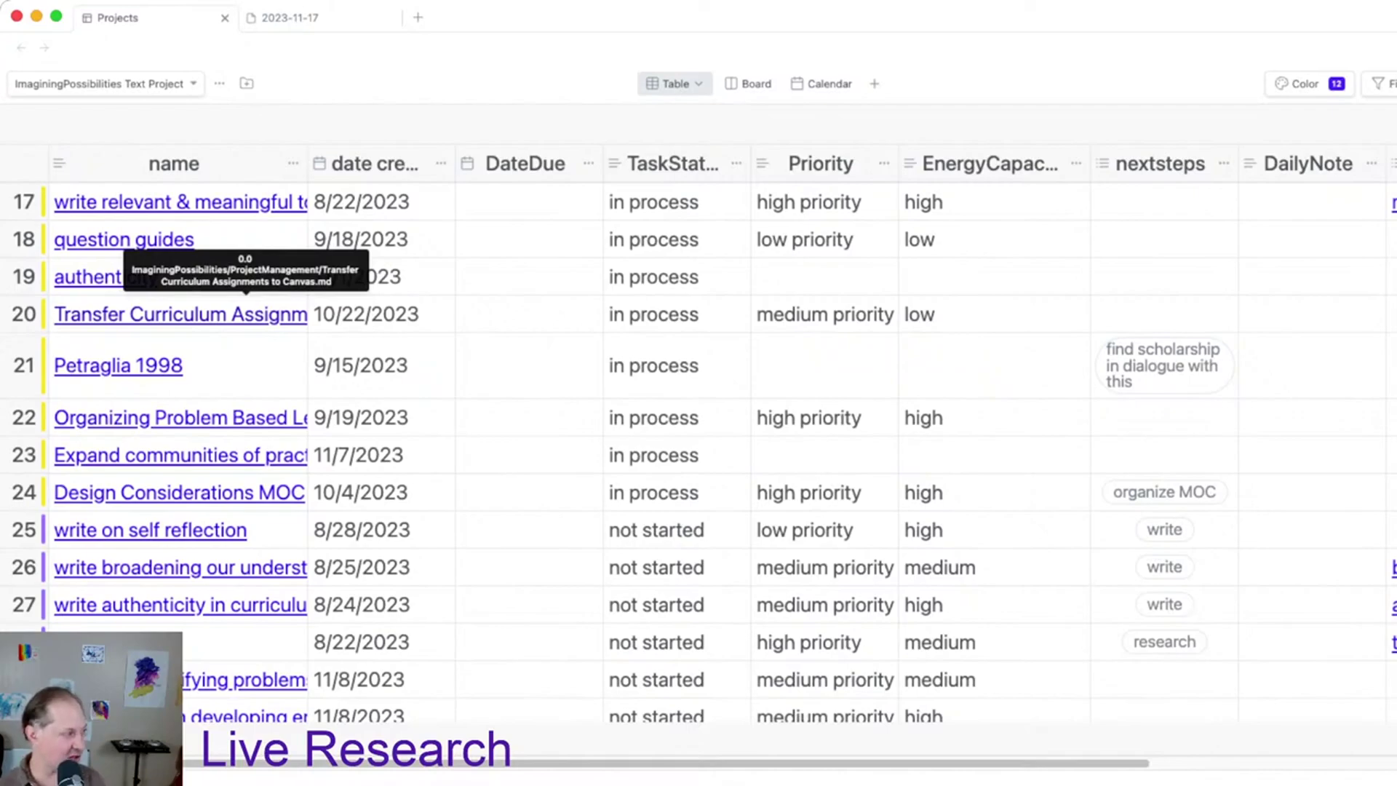
# Step: Open the Transfer Curriculum Assignments to Canvas note and scroll through its contents
pyautogui.click(246, 315)
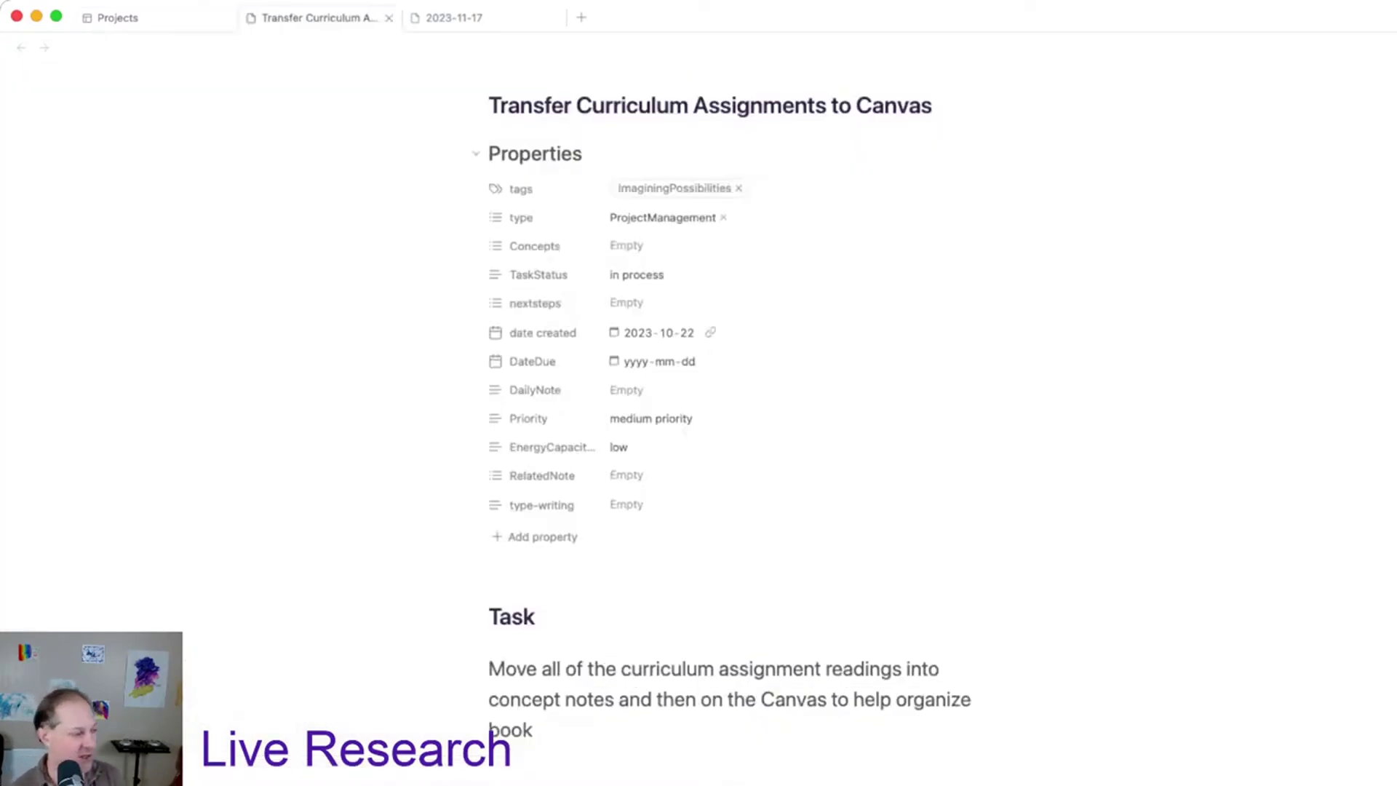
pyautogui.scroll(-1, 480, 153)
pyautogui.scroll(-1, 480, 109)
pyautogui.scroll(-2, 520, 425)
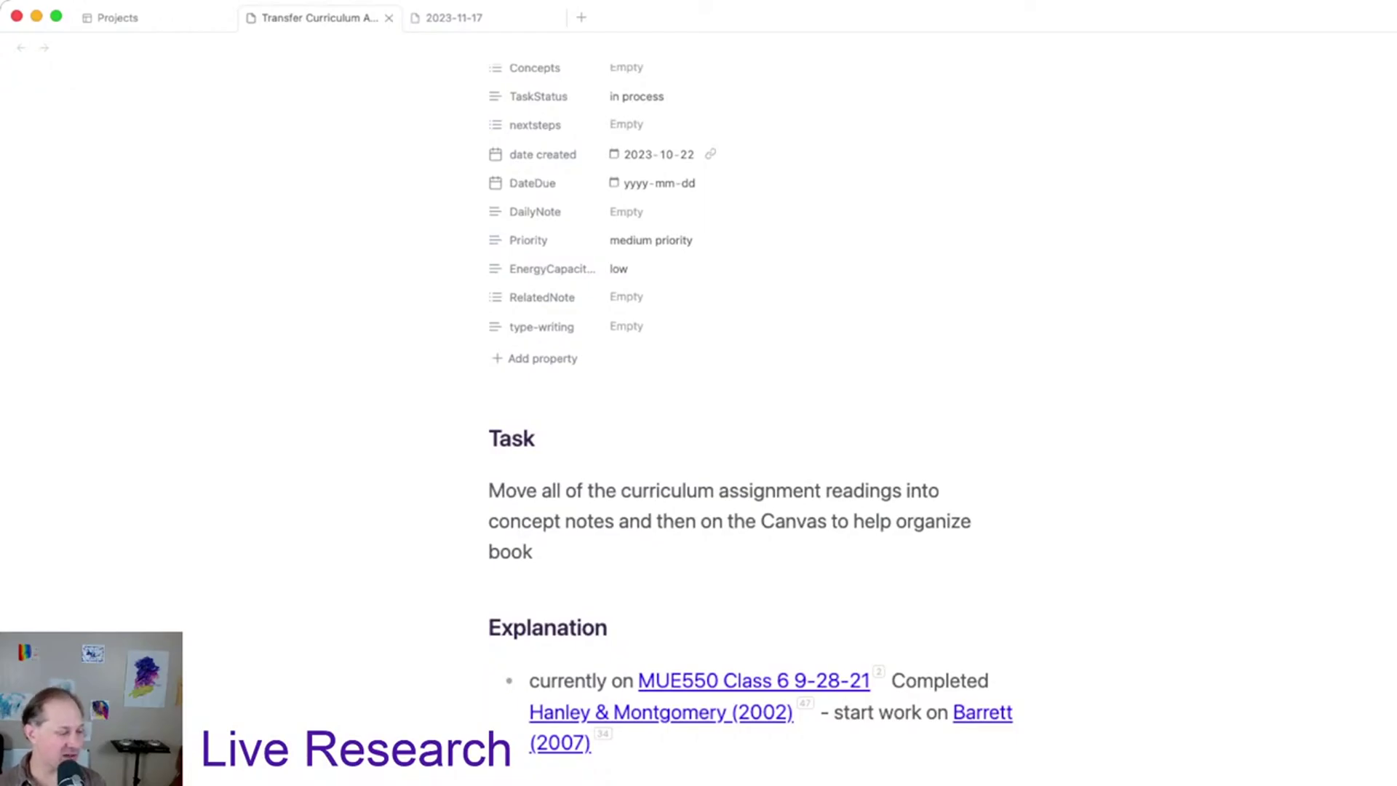
pyautogui.scroll(1, 752, 415)
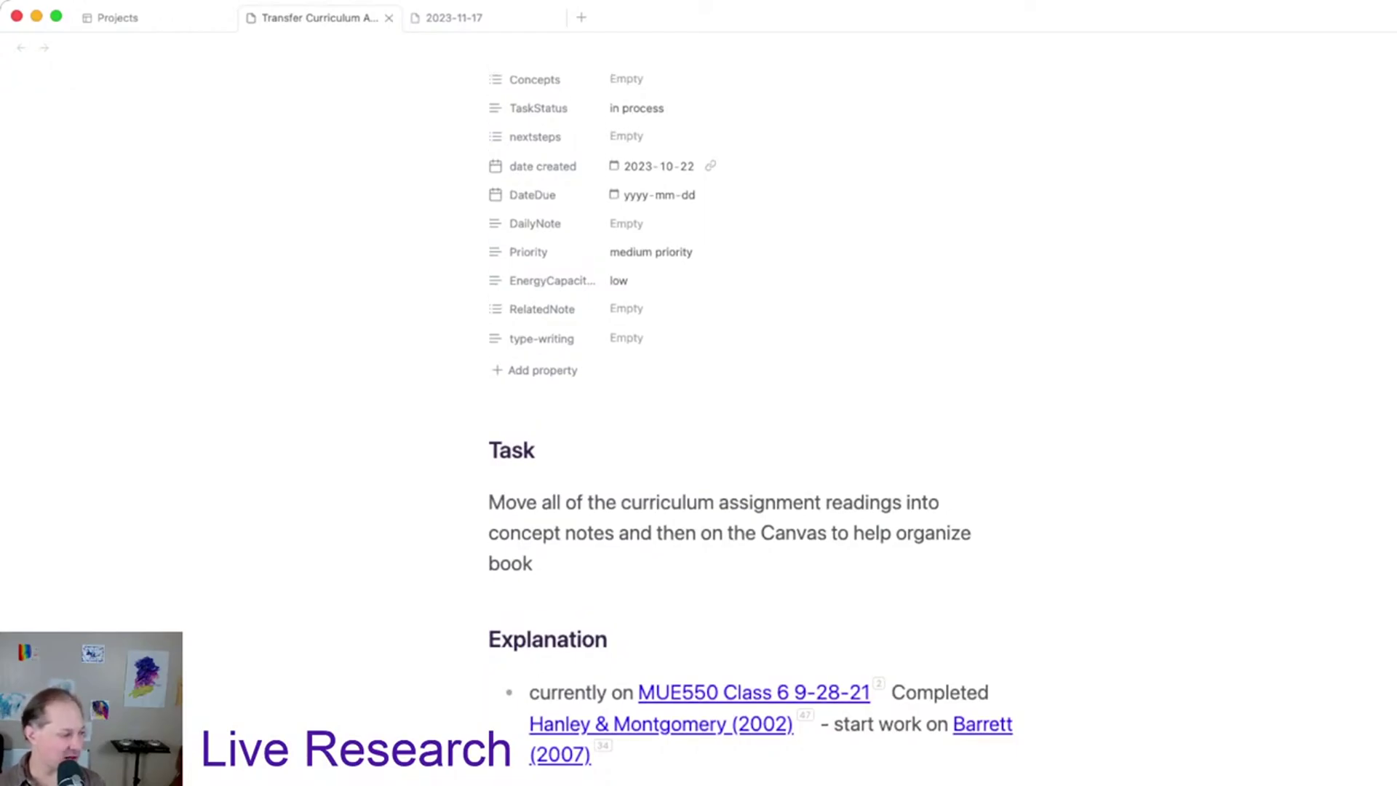
pyautogui.scroll(-1, 751, 415)
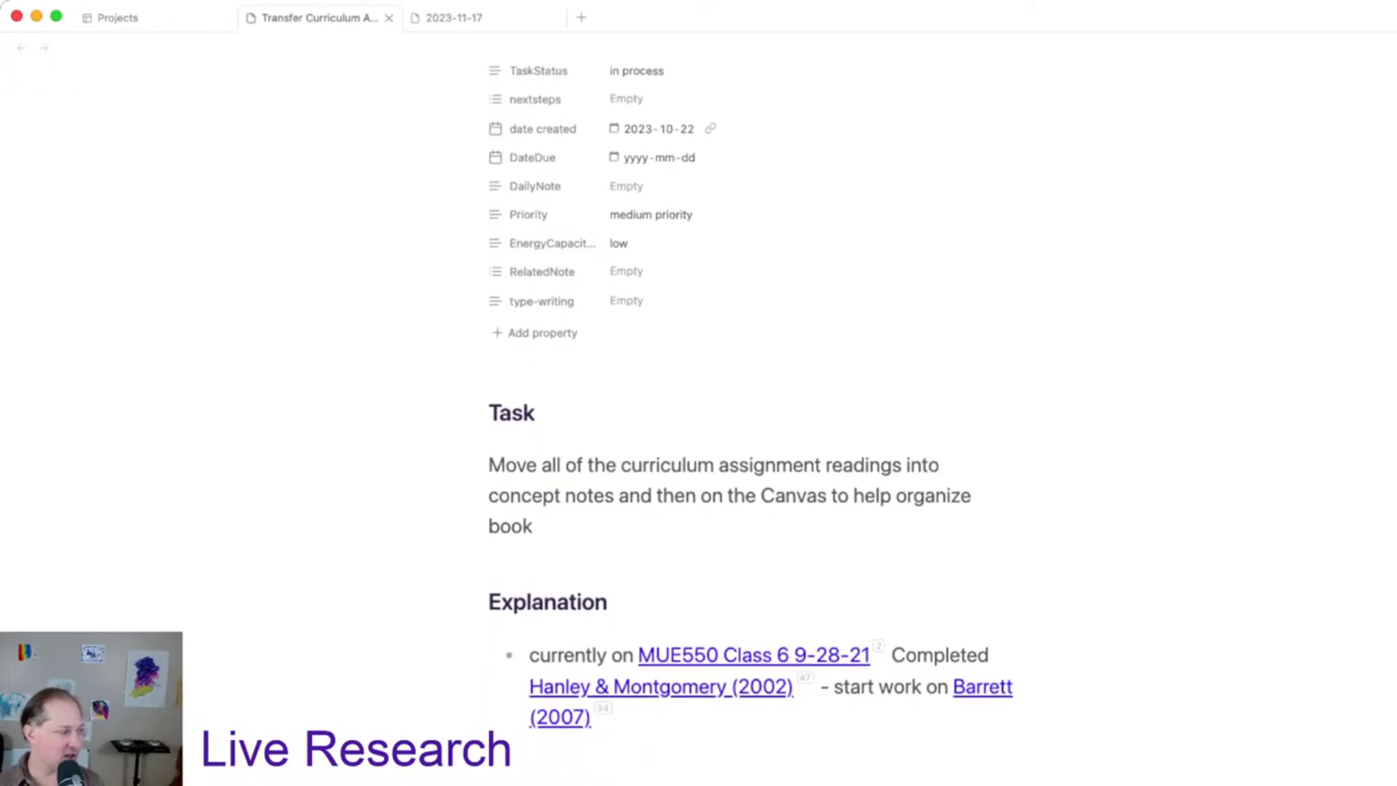
# Step: Close the note, reopen it, close it again, then scroll the task table sideways
pyautogui.press('super+w')
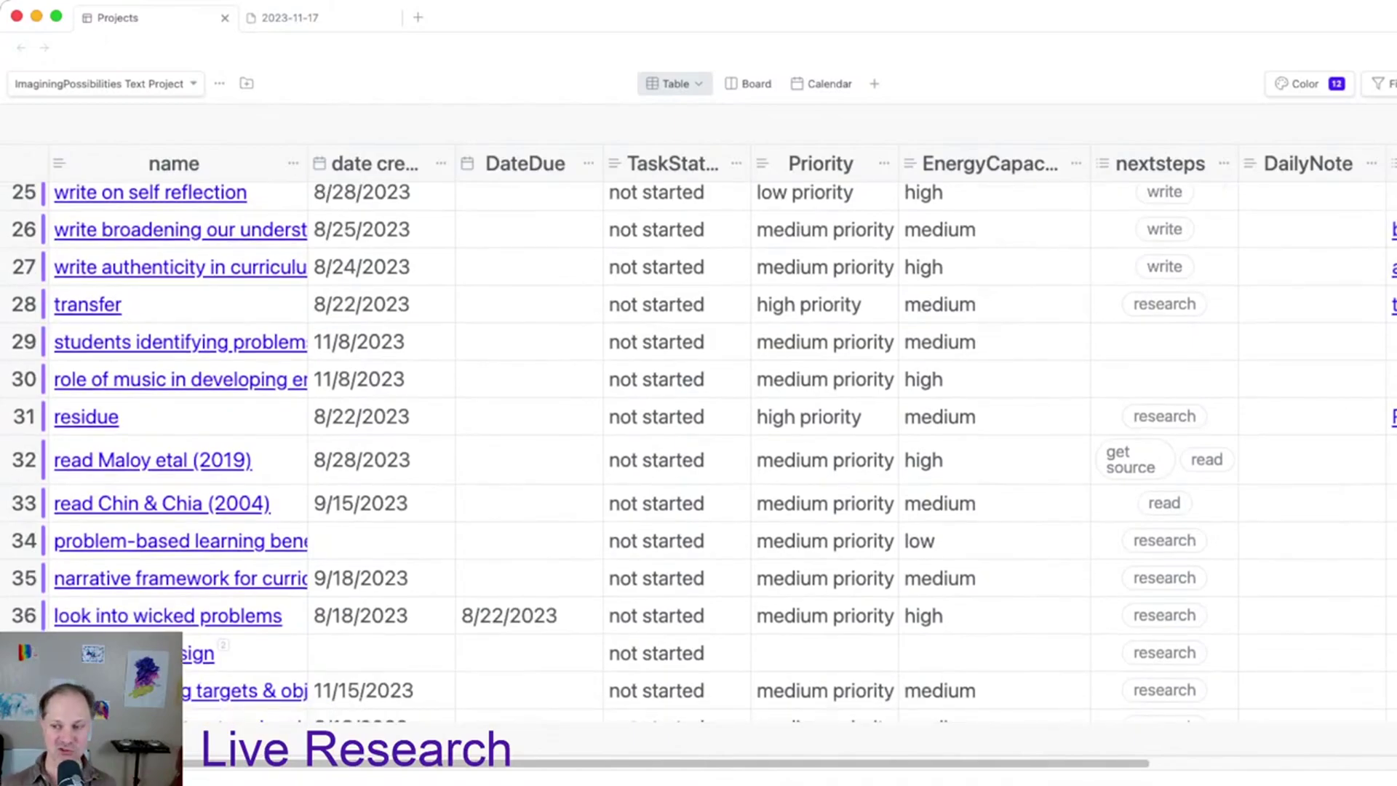
pyautogui.press('super+shift+t')
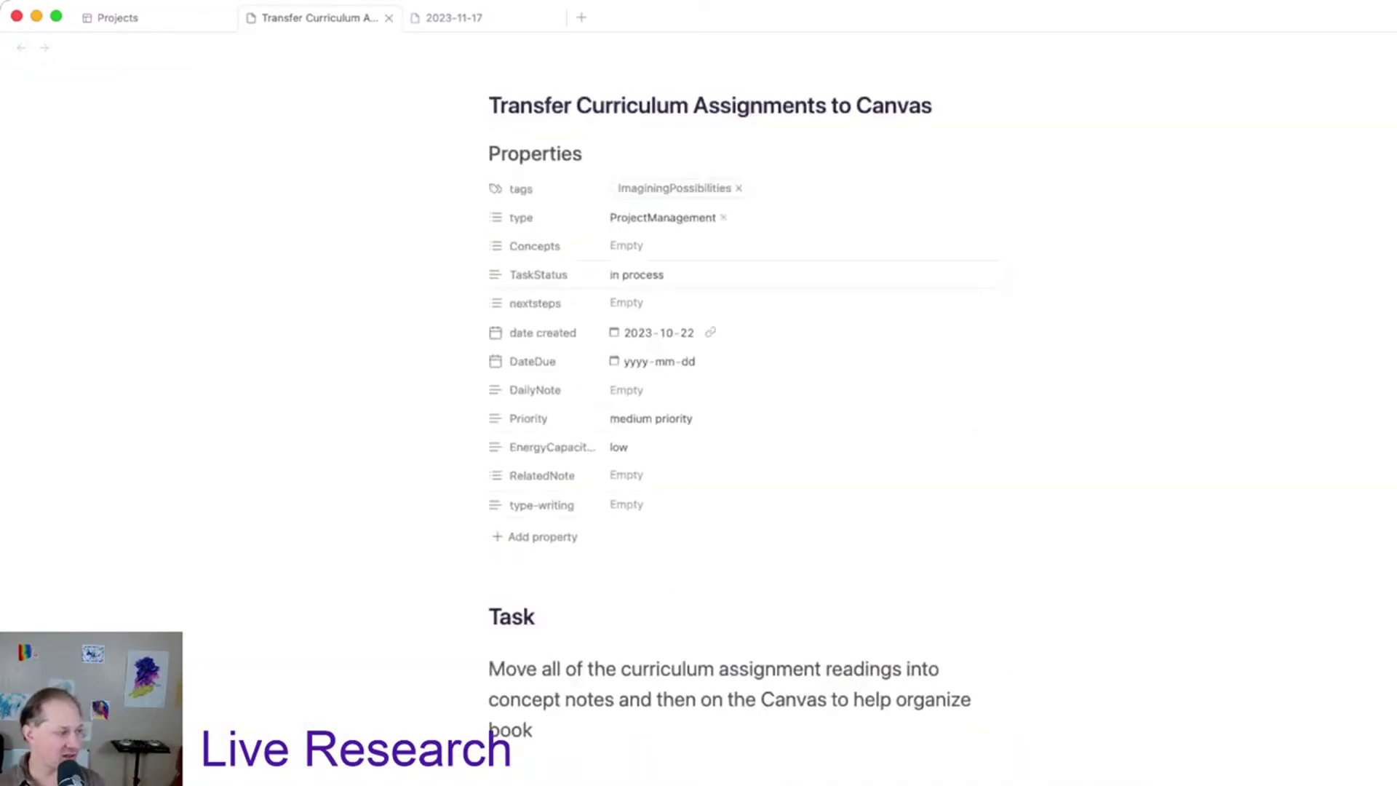
pyautogui.scroll(-2, 729, 446)
pyautogui.scroll(2, 728, 447)
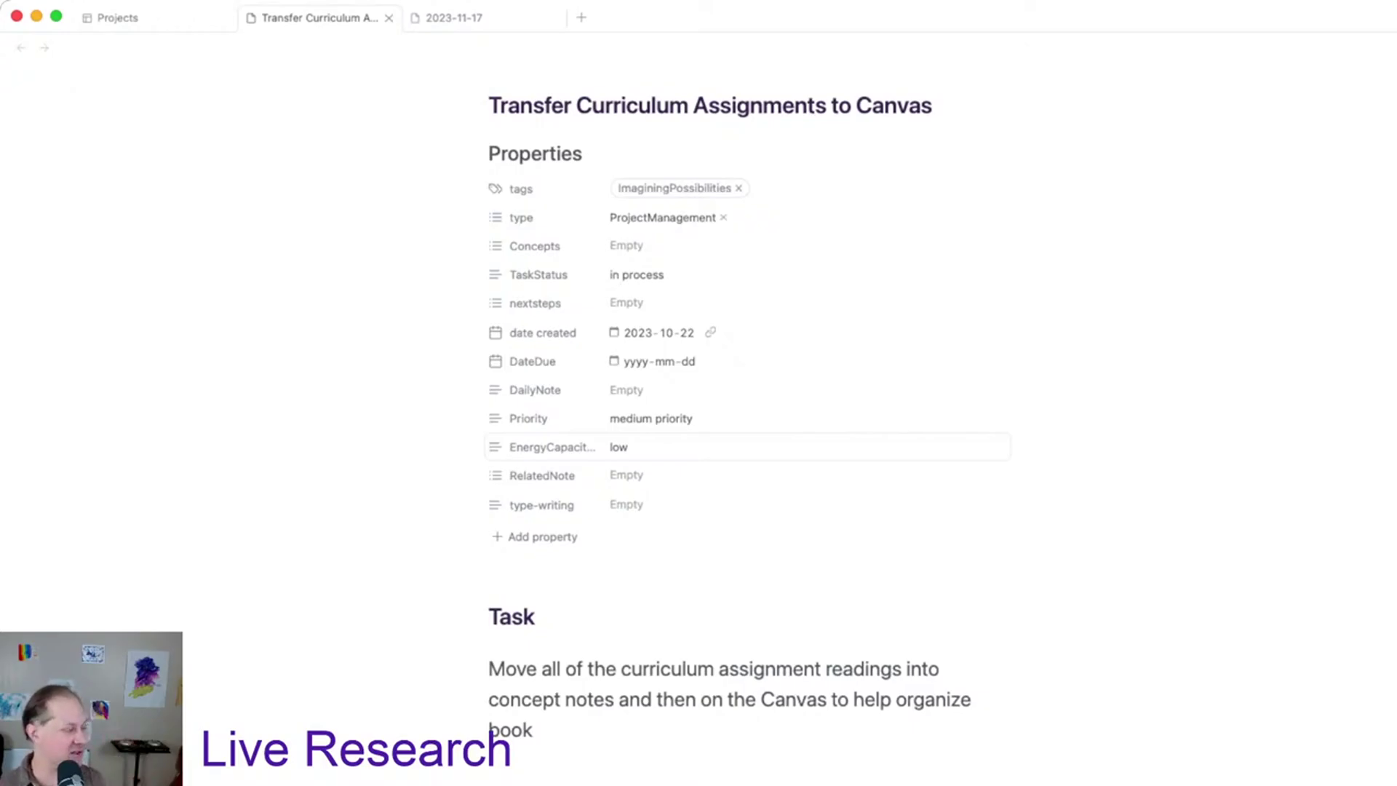
pyautogui.press('super+w')
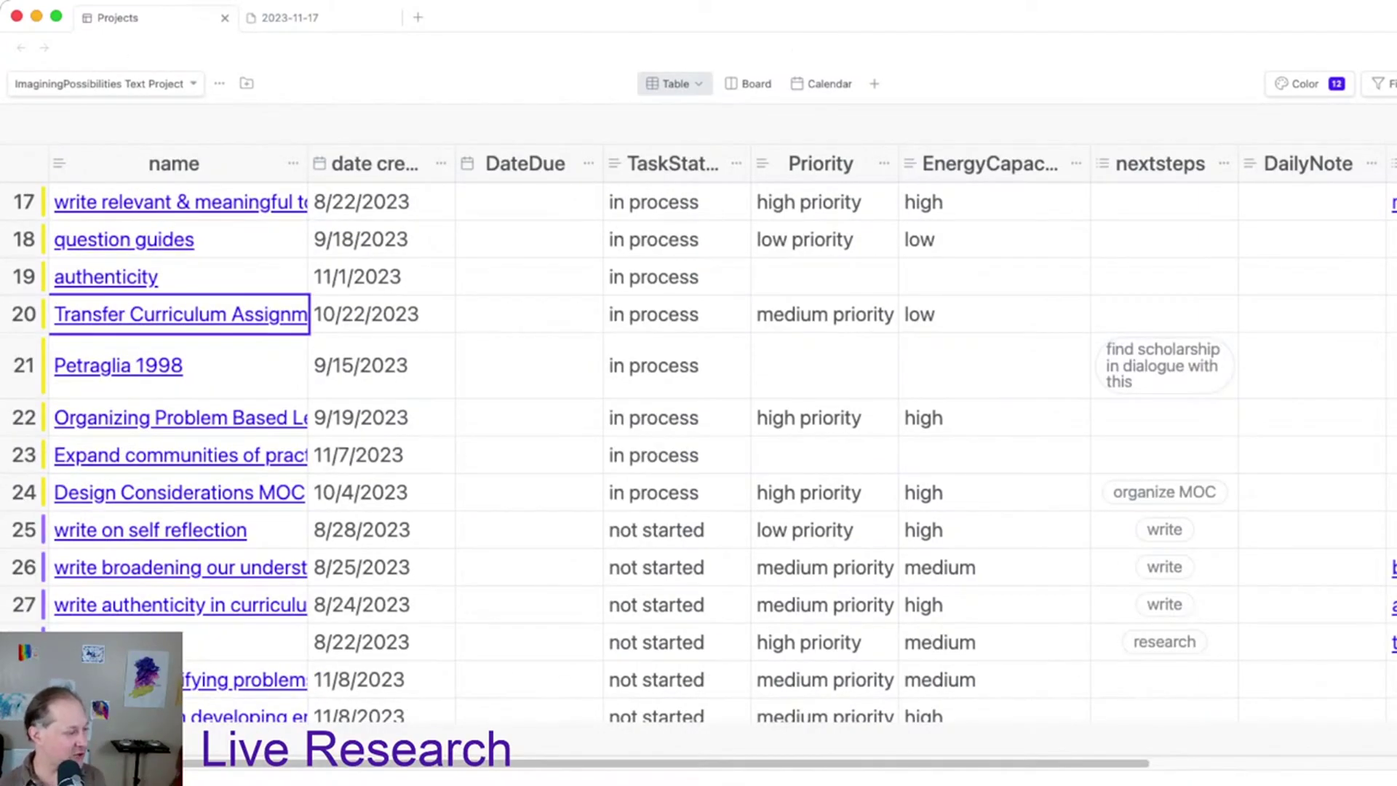
pyautogui.hscroll(2, 722, 460)
pyautogui.hscroll(-2, 722, 461)
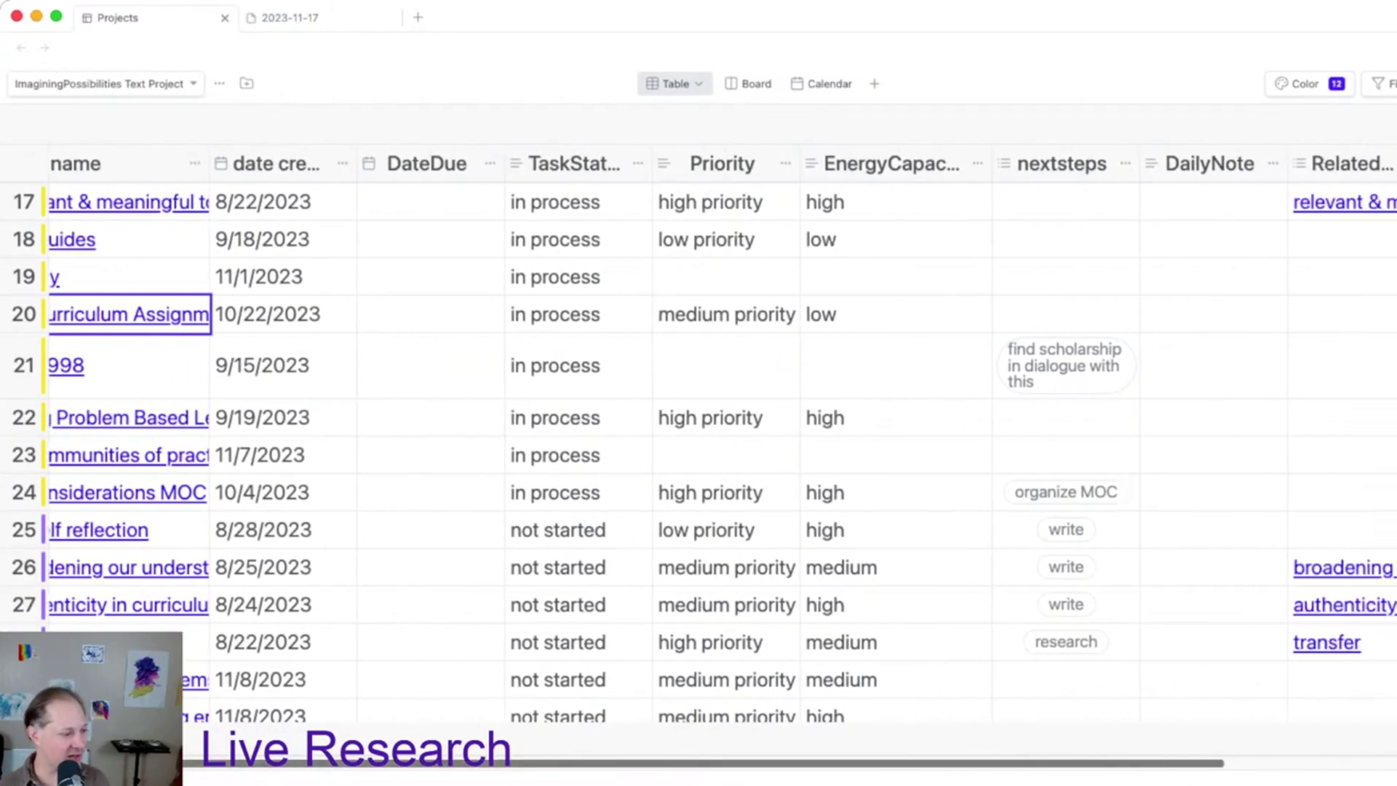